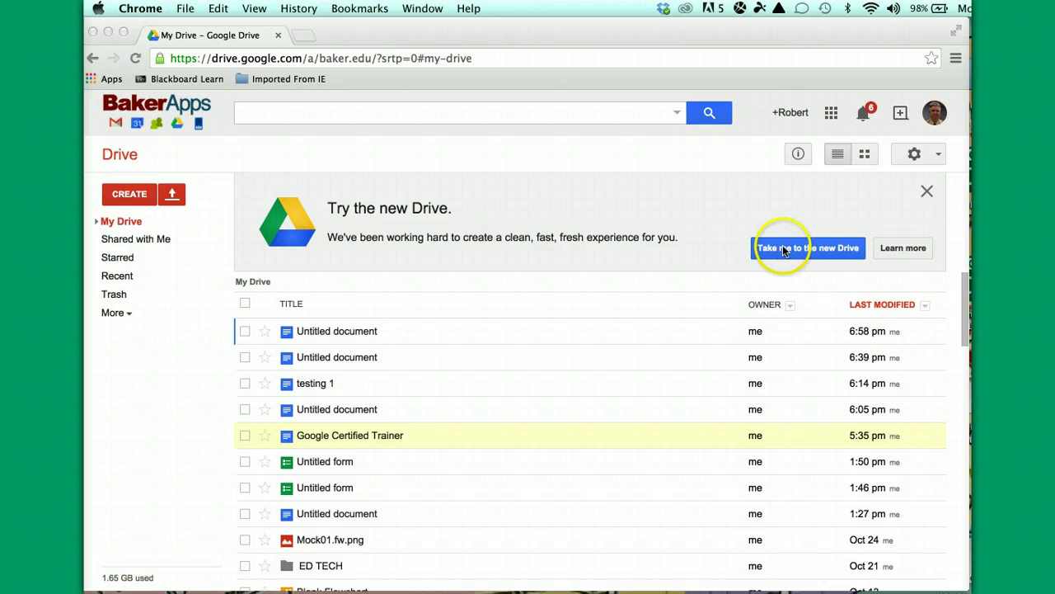
# Switch to the new Drive interface and create a blank Google Docs document
pyautogui.click(781, 253)
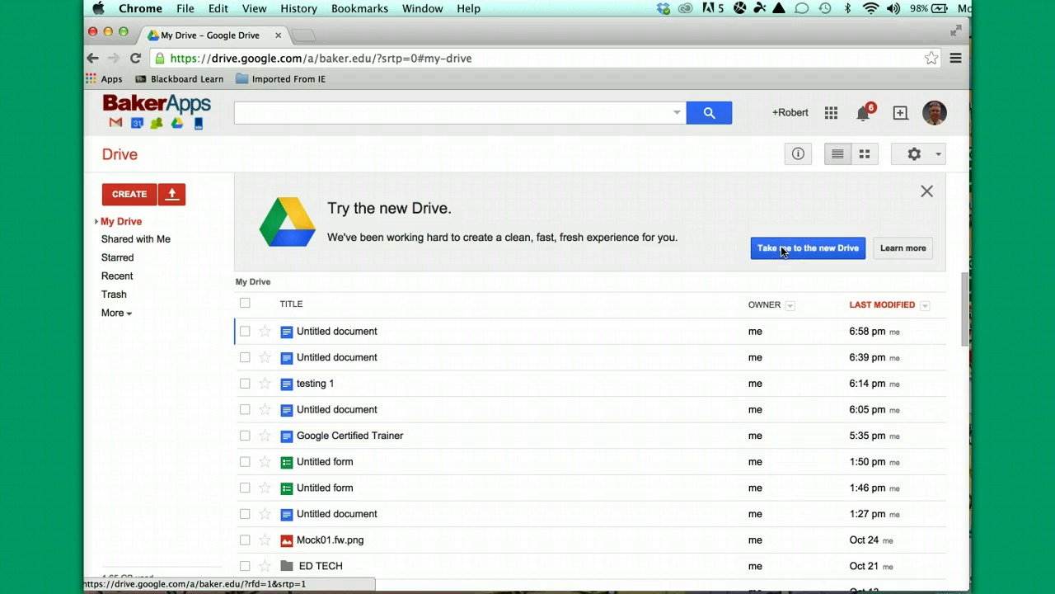
pyautogui.click(781, 247)
pyautogui.click(804, 250)
pyautogui.click(588, 280)
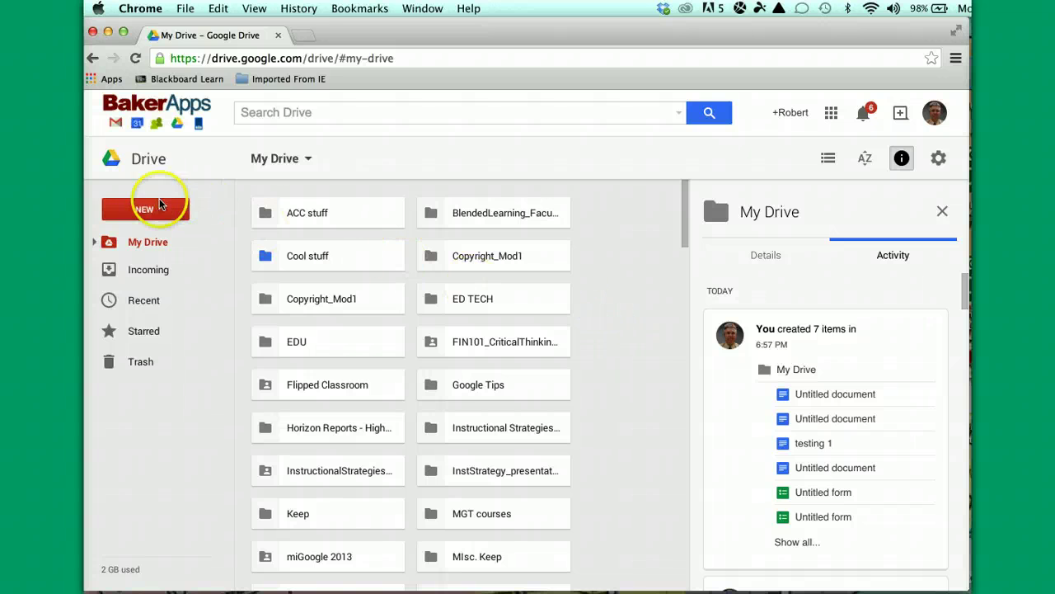
pyautogui.click(139, 212)
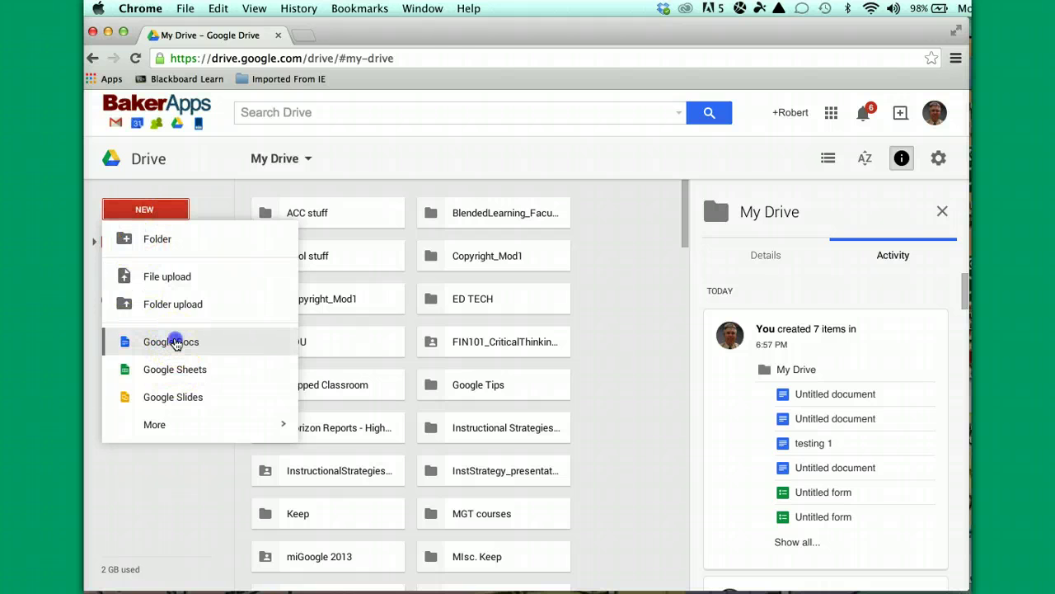
pyautogui.click(174, 342)
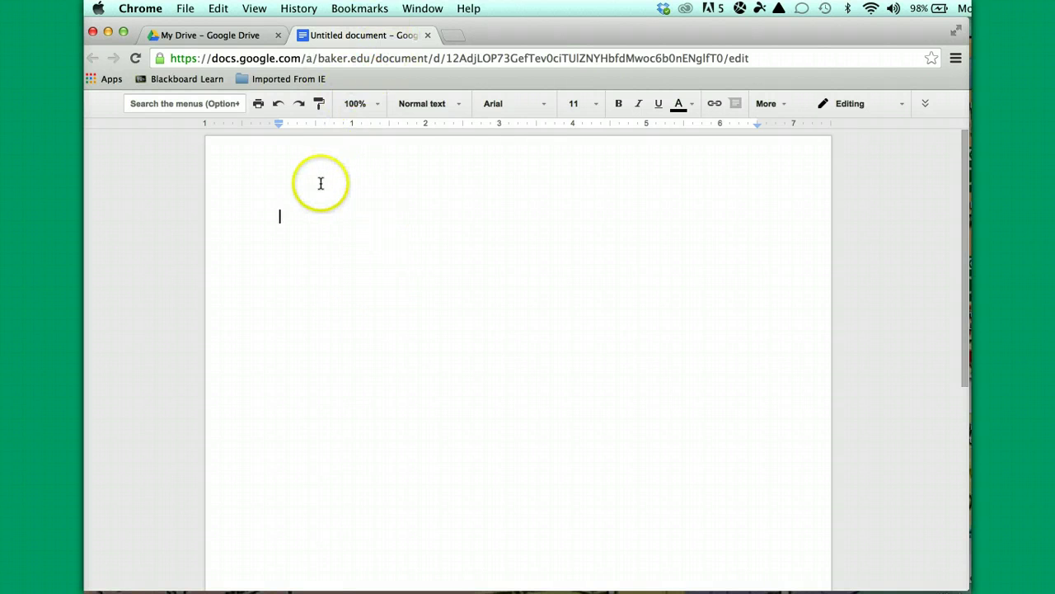
# Fill the document's first line with four groups of random placeholder letters and enter "time value of money" on the second line
pyautogui.click(281, 216)
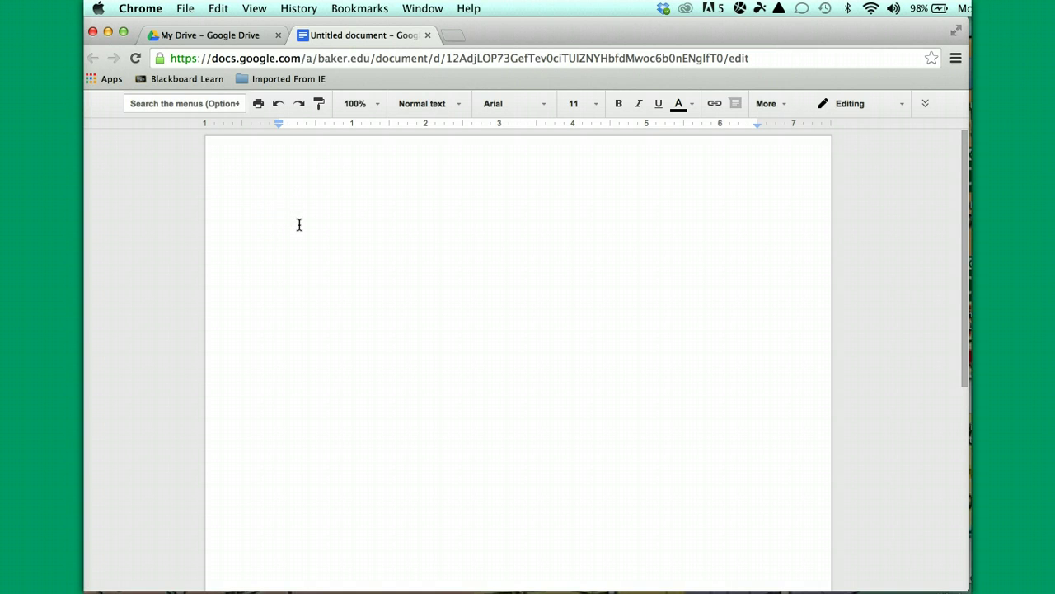
pyautogui.write('askjlfjklfadskjldfsajkl')
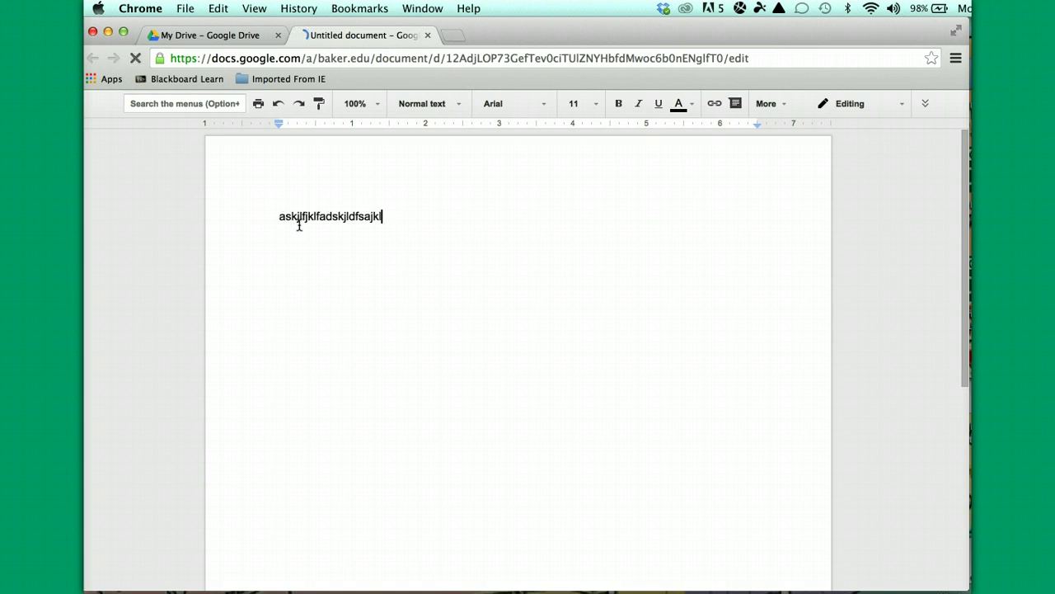
pyautogui.write('   fdsajkaskl;fjlkfd    ')
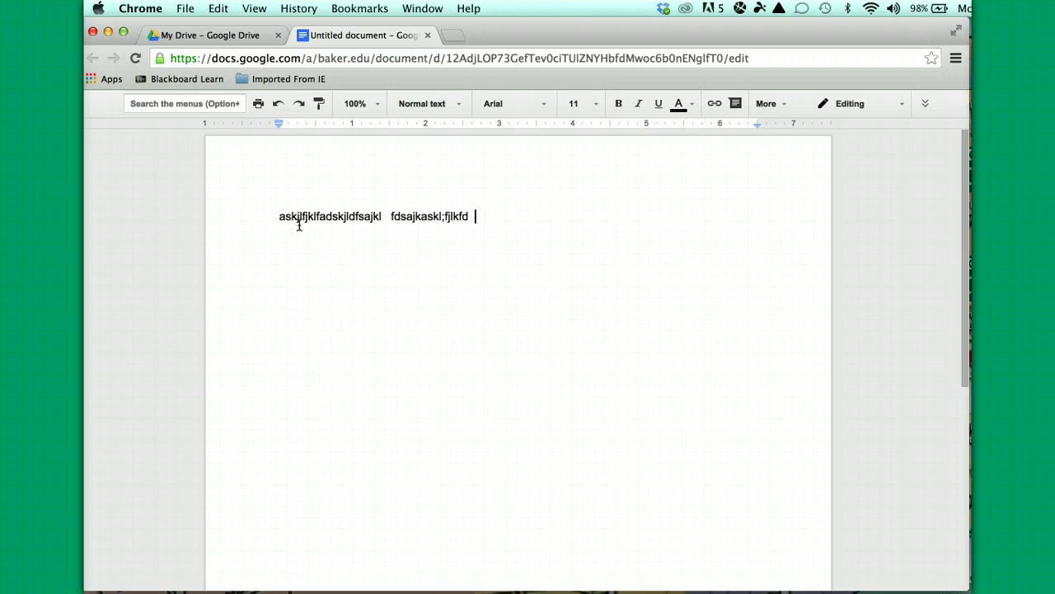
pyautogui.write('fadsjklfsdakljdfdflkjkl    ')
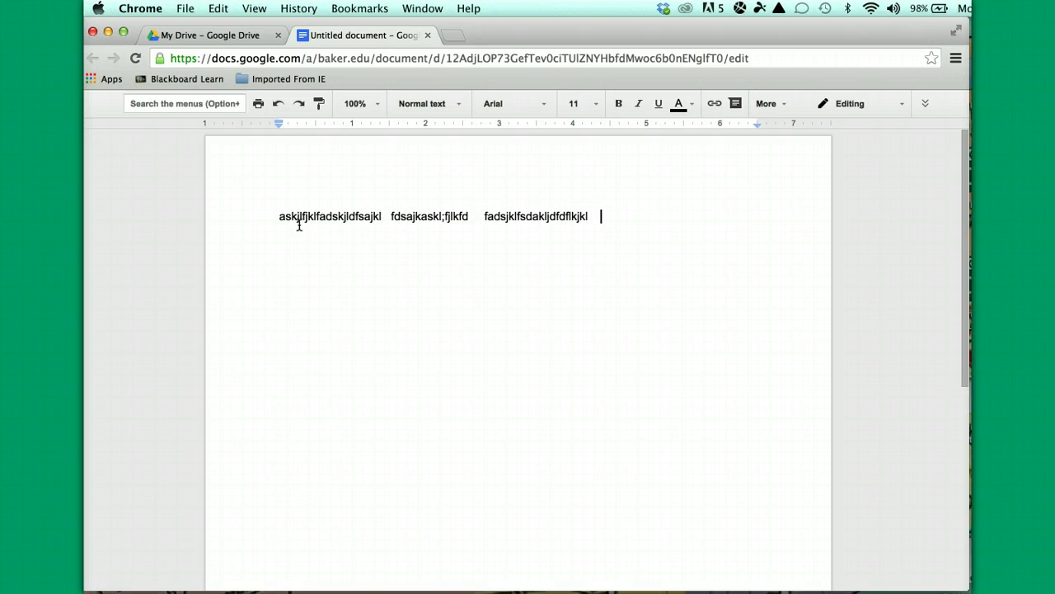
pyautogui.write('jfsdakljjlklljkasfdlk;sfd')
pyautogui.press('Return')
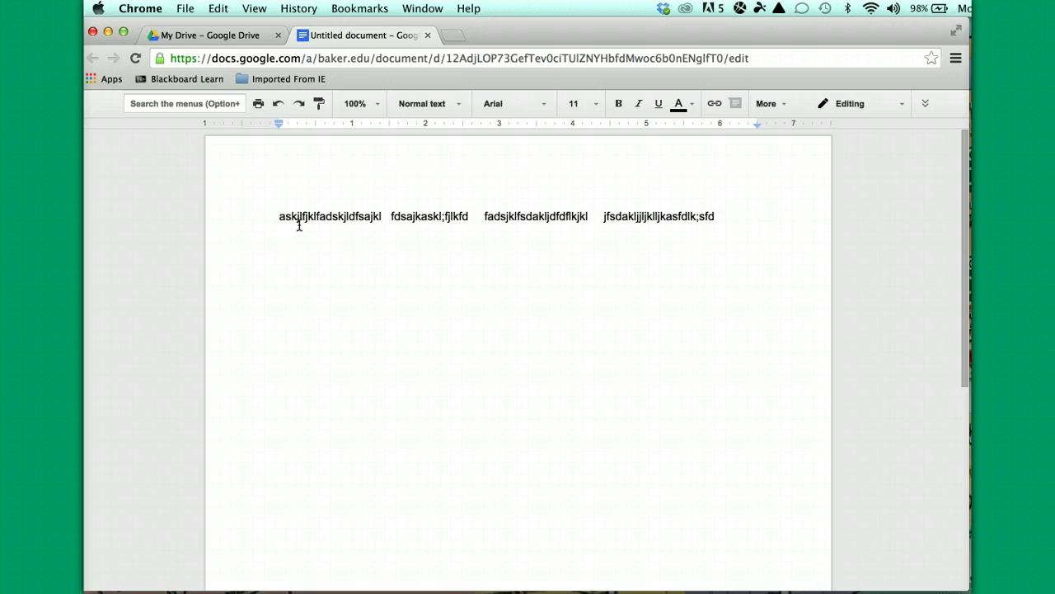
pyautogui.write('time value of money')
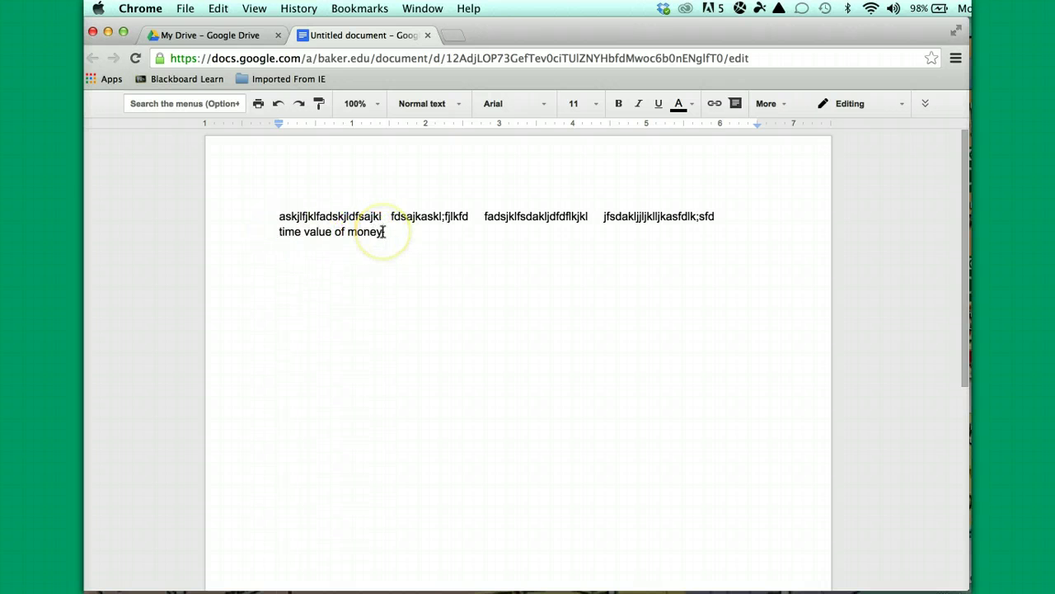
# Research the phrase "time value of money" directly from the document text
pyautogui.moveTo(383, 231); pyautogui.dragTo(278, 231)
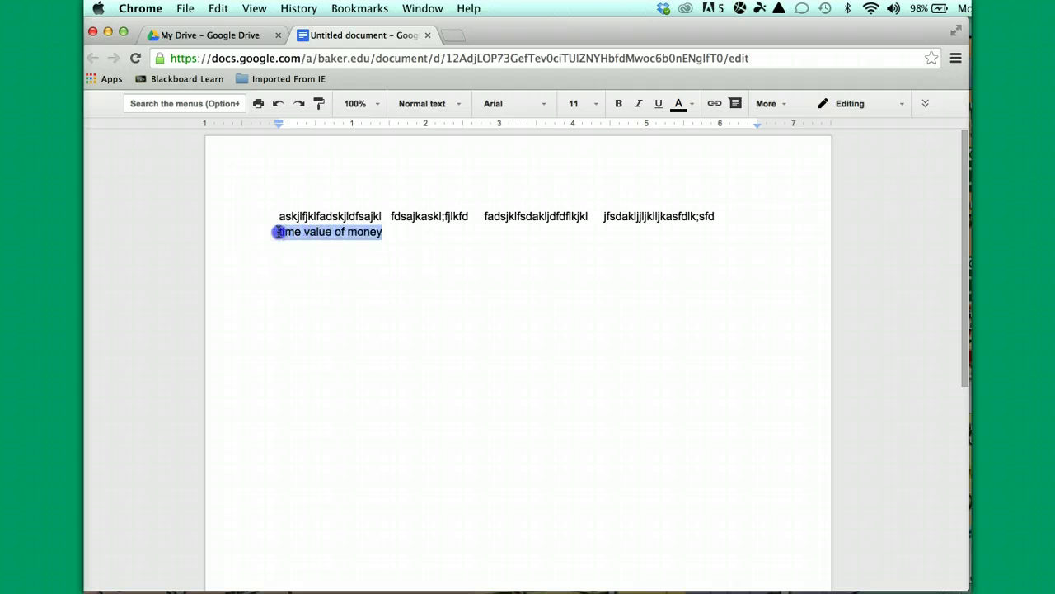
pyautogui.rightClick(339, 233)
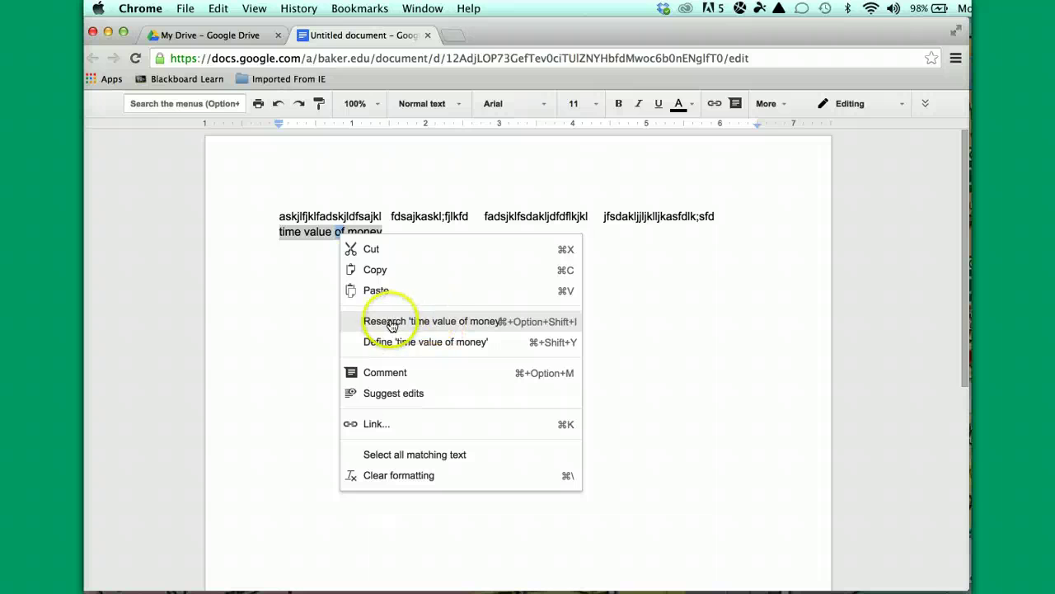
pyautogui.click(453, 327)
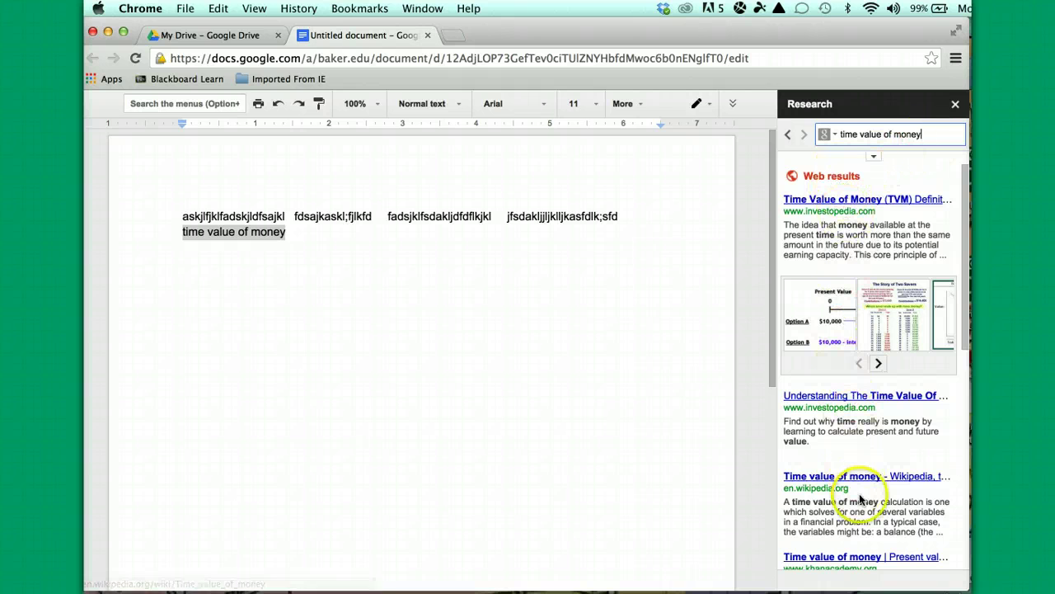
# Review the research source types, including Images, Scholar and Quotes, and keep the search on Everything
pyautogui.click(827, 135)
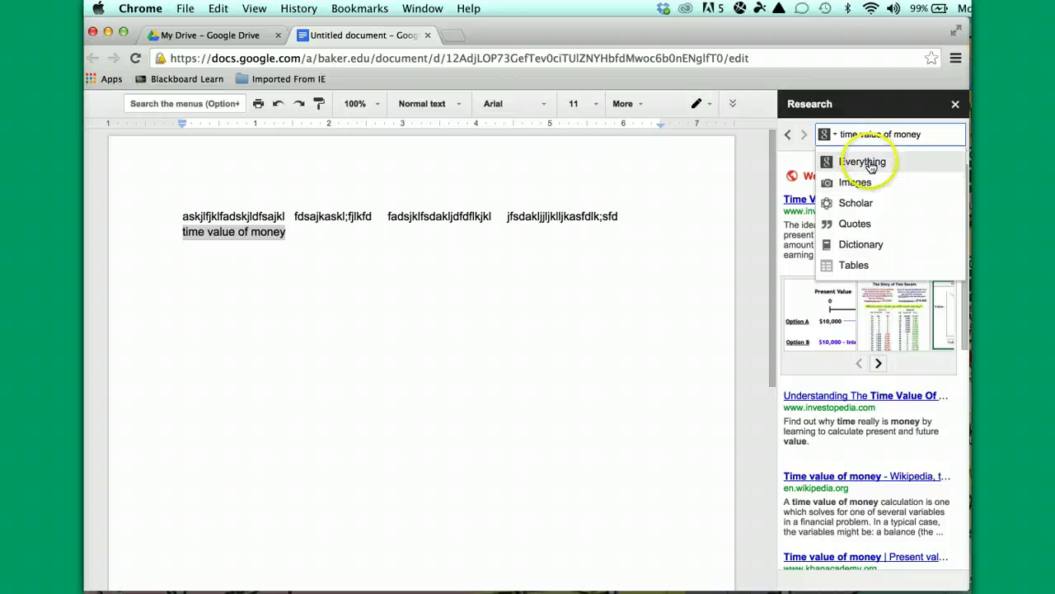
pyautogui.click(852, 207)
pyautogui.click(856, 228)
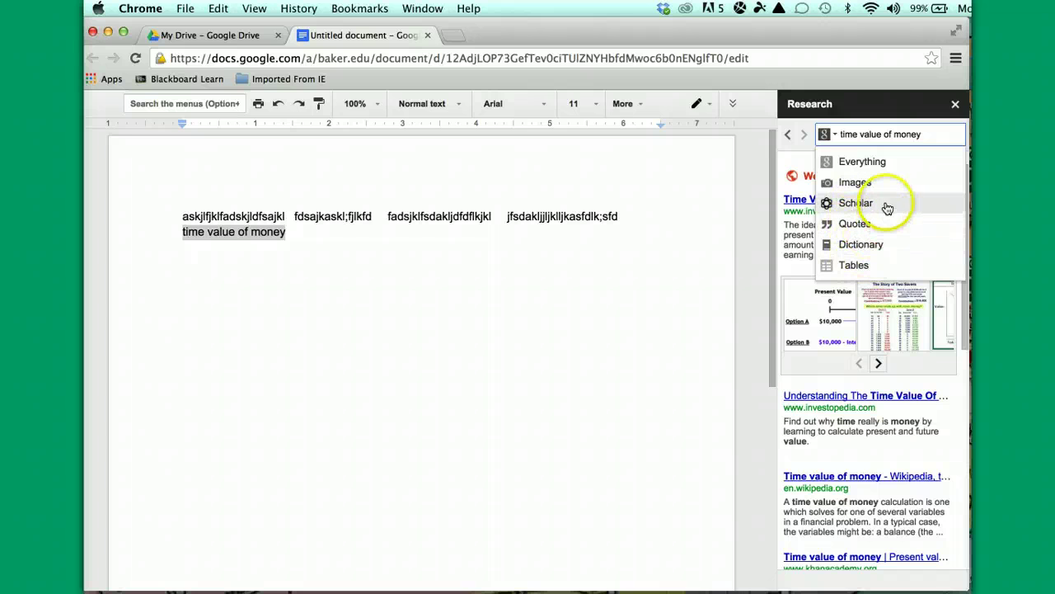
pyautogui.click(825, 161)
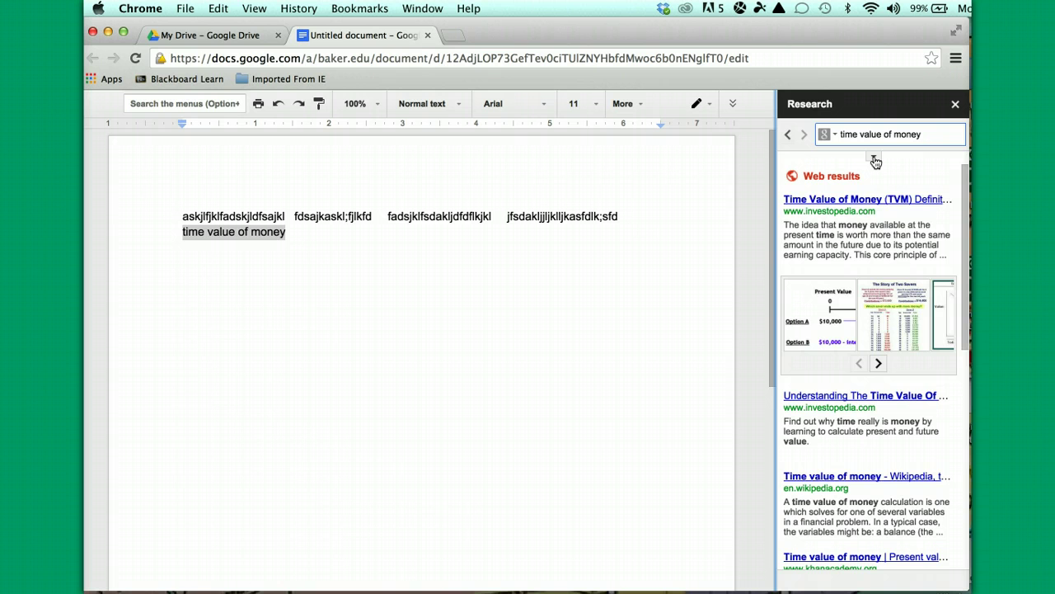
# Review the image license filter in the research settings and set the citation format to APA
pyautogui.click(876, 162)
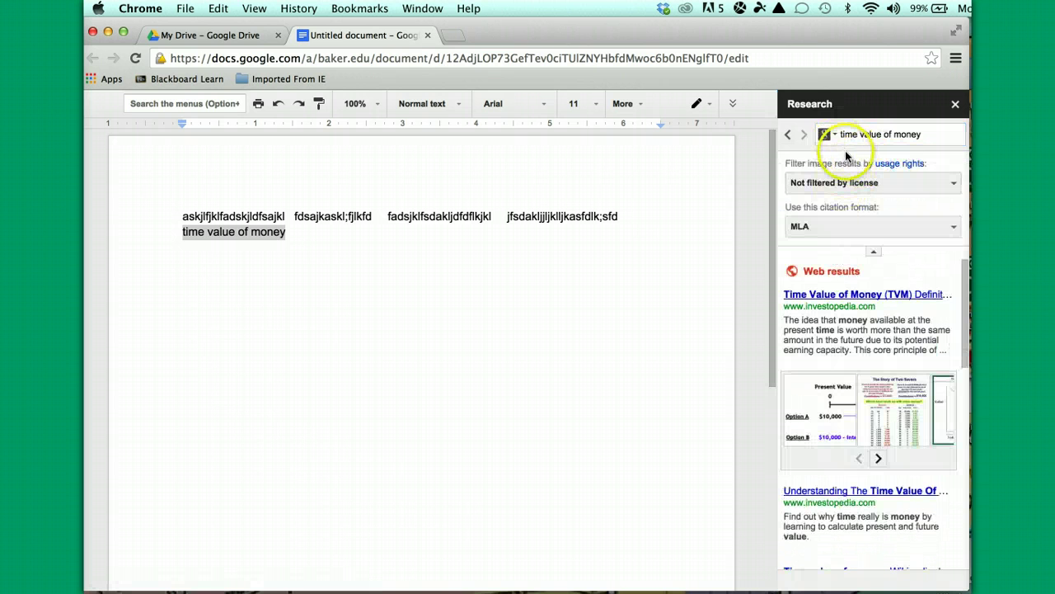
pyautogui.click(876, 254)
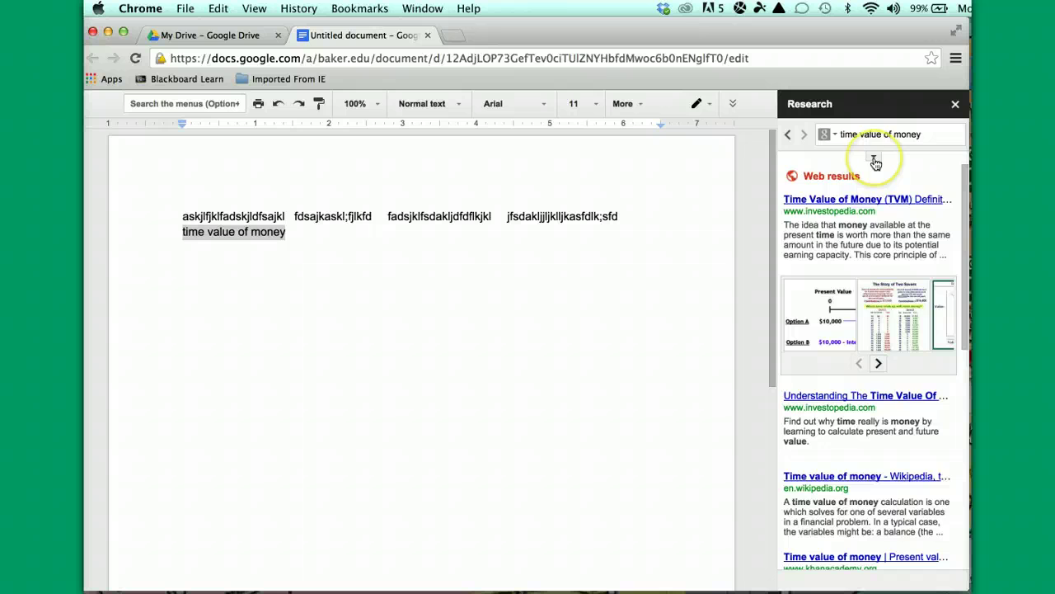
pyautogui.click(874, 159)
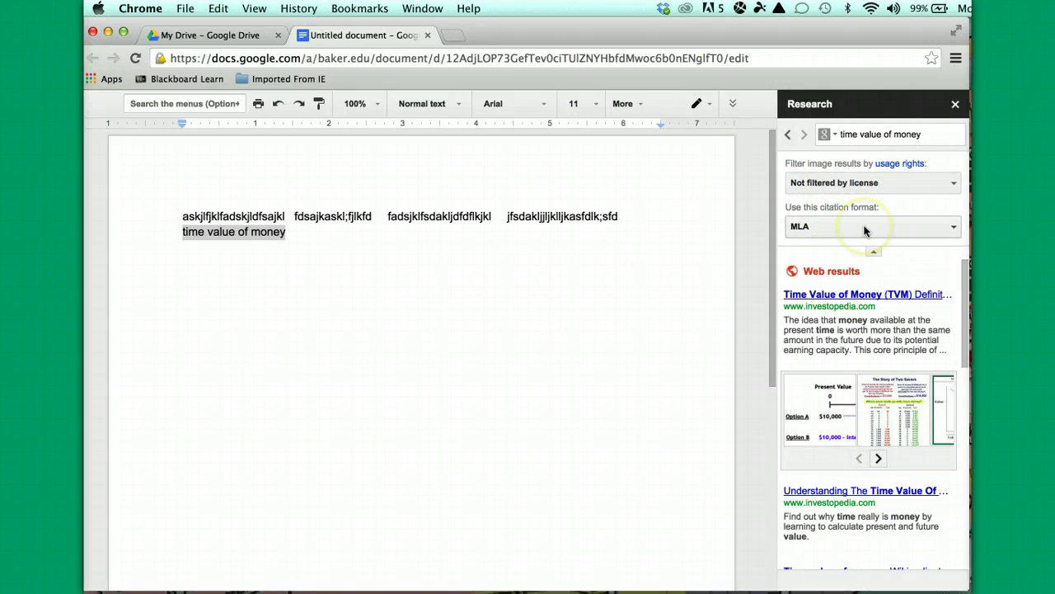
pyautogui.click(953, 184)
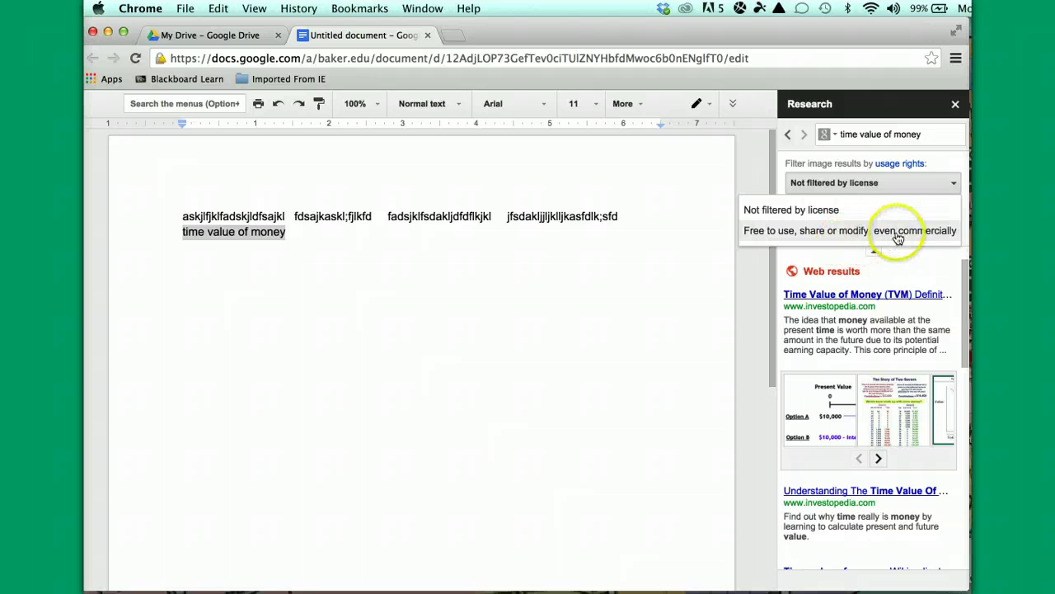
pyautogui.click(954, 186)
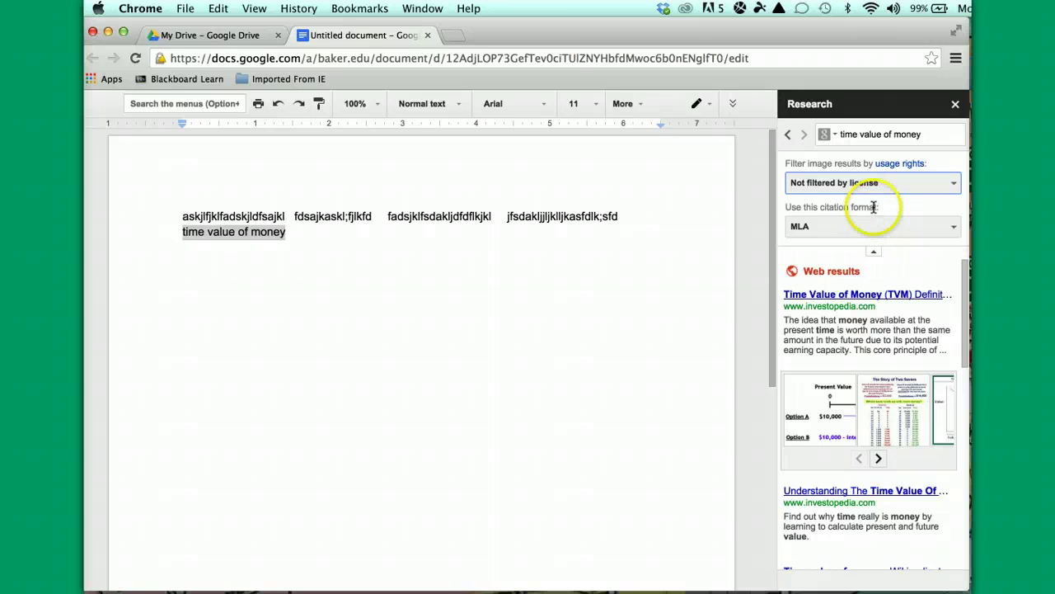
pyautogui.click(954, 228)
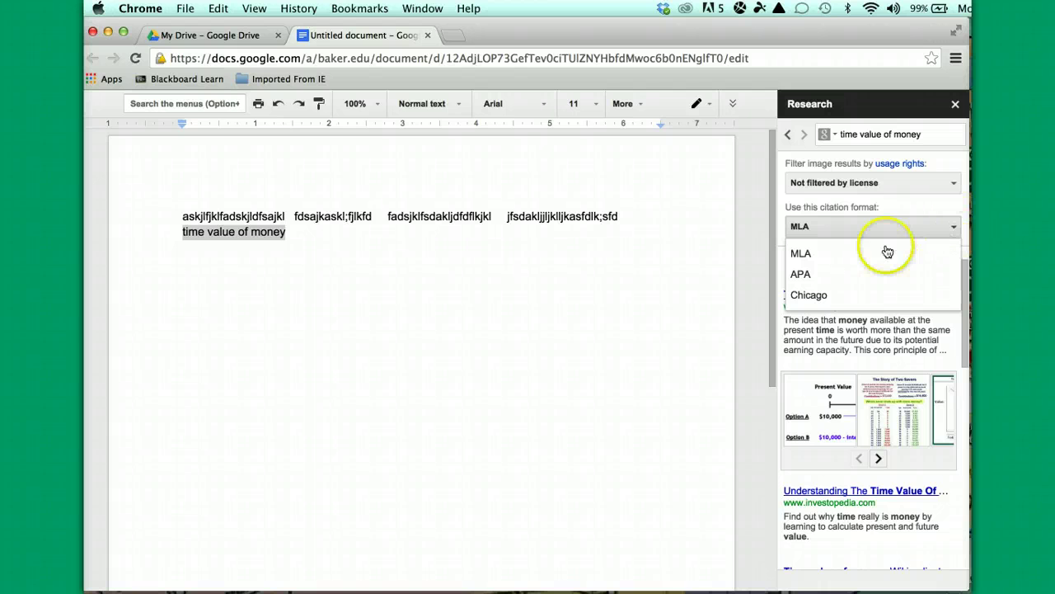
pyautogui.click(801, 275)
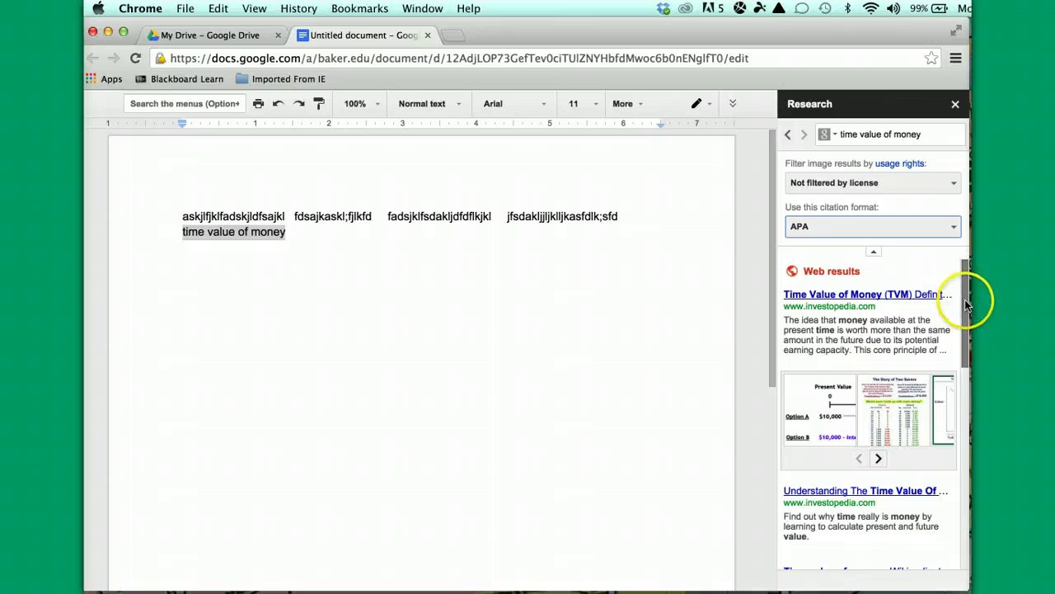
# Preview the Khan Academy result on time value of money and close the preview
pyautogui.moveTo(967, 305); pyautogui.dragTo(967, 425)
pyautogui.moveTo(841, 319)
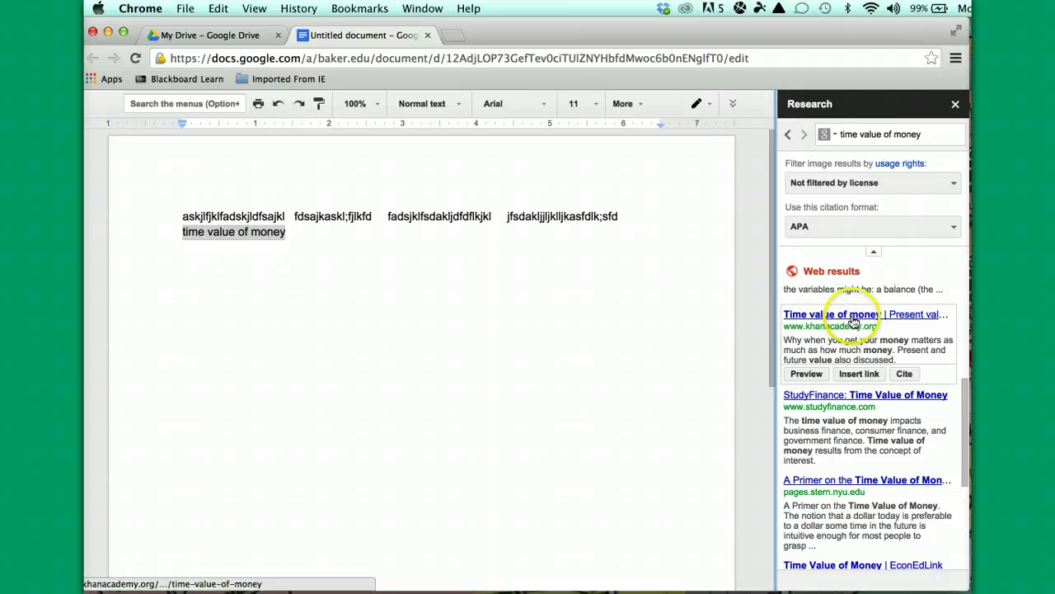
pyautogui.click(806, 375)
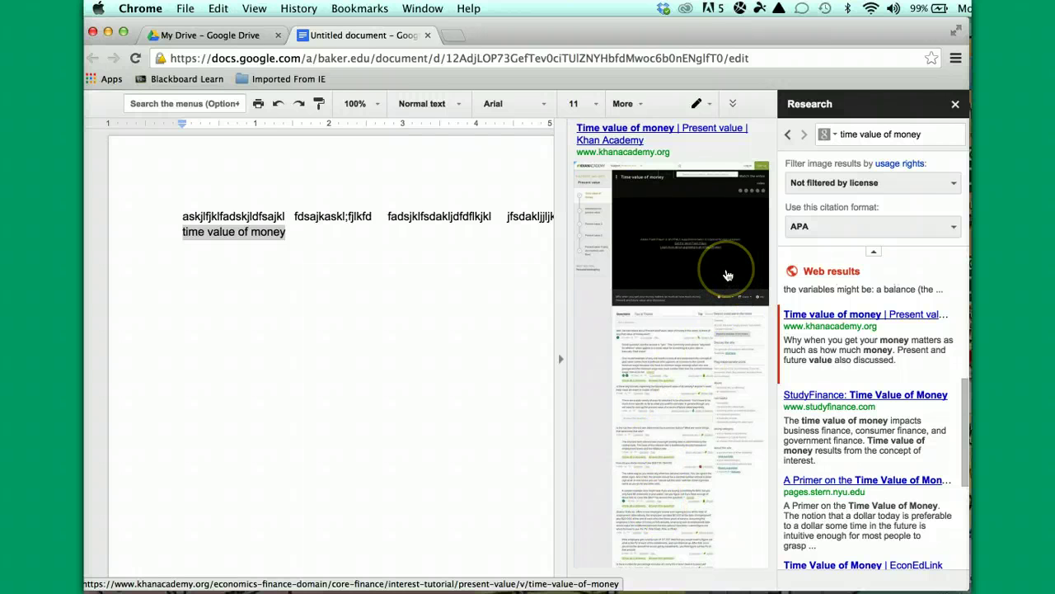
pyautogui.click(560, 359)
# Link the phrase "time value of money" to the Khan Academy result and cite that source as a footnote after it
pyautogui.moveTo(793, 348)
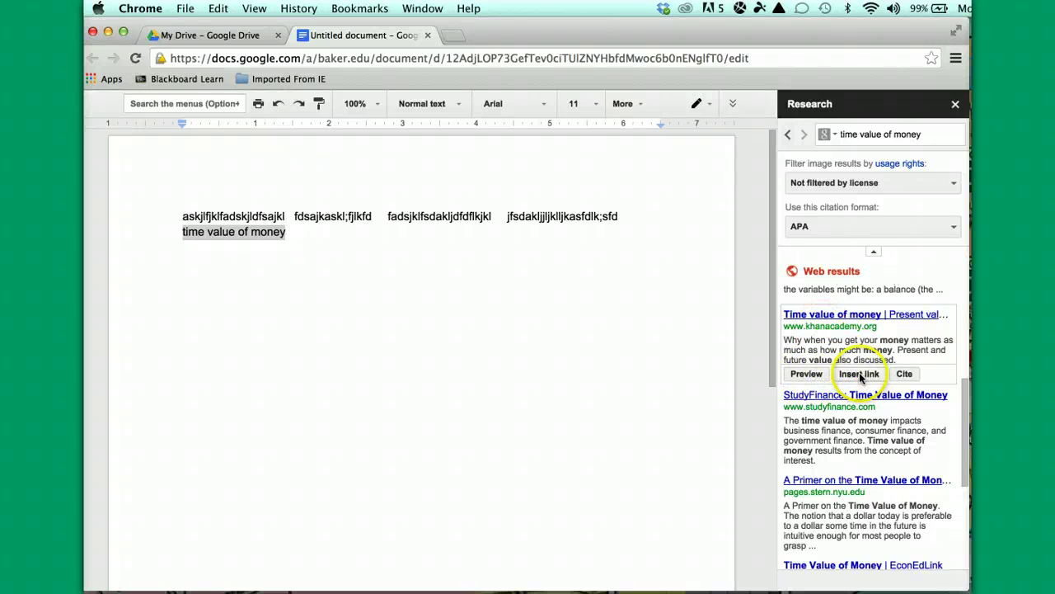
pyautogui.click(860, 375)
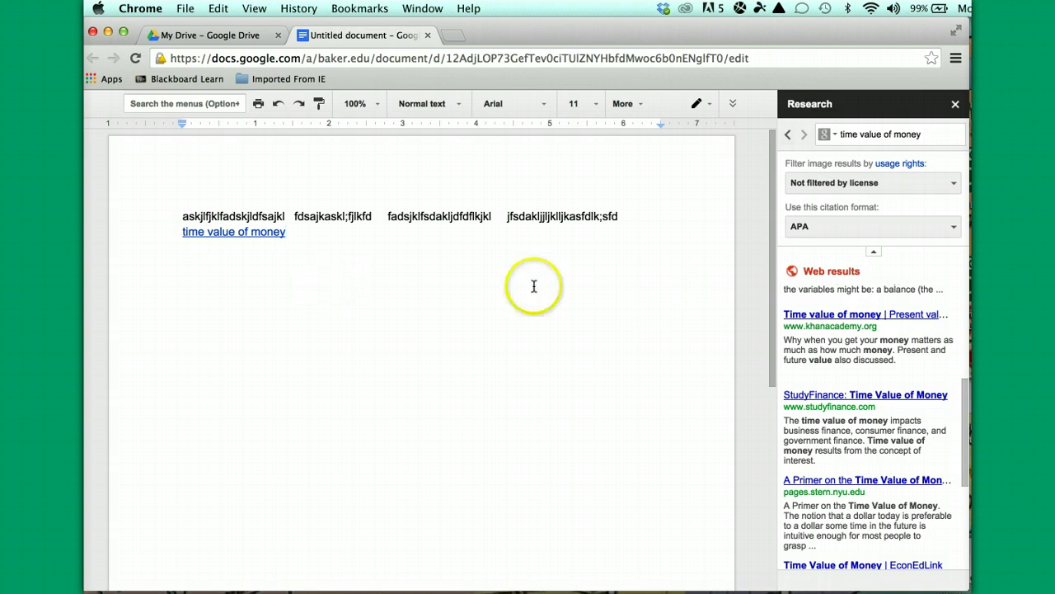
pyautogui.moveTo(838, 318)
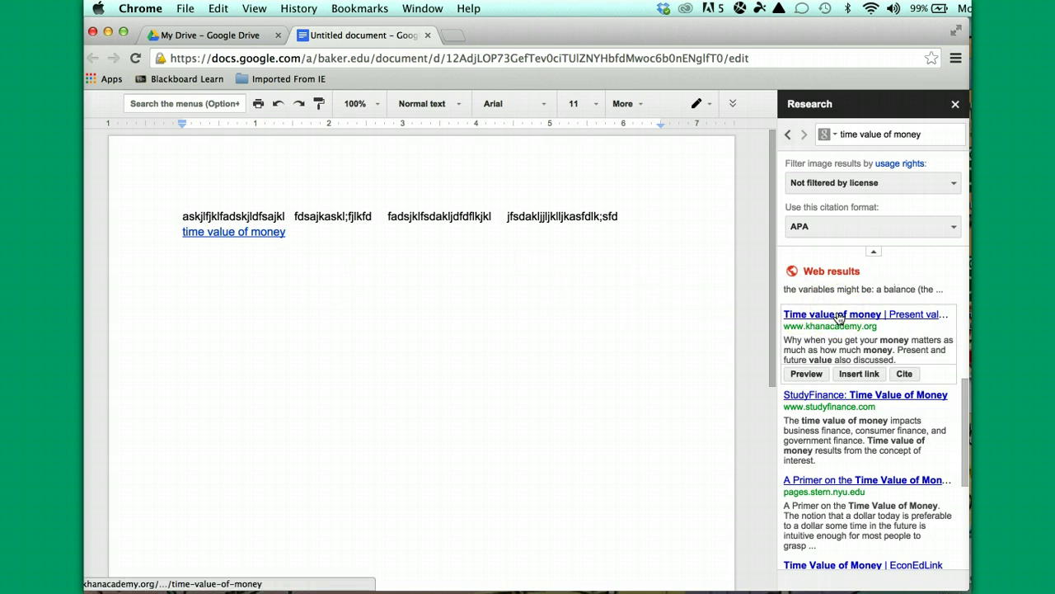
pyautogui.click(655, 344)
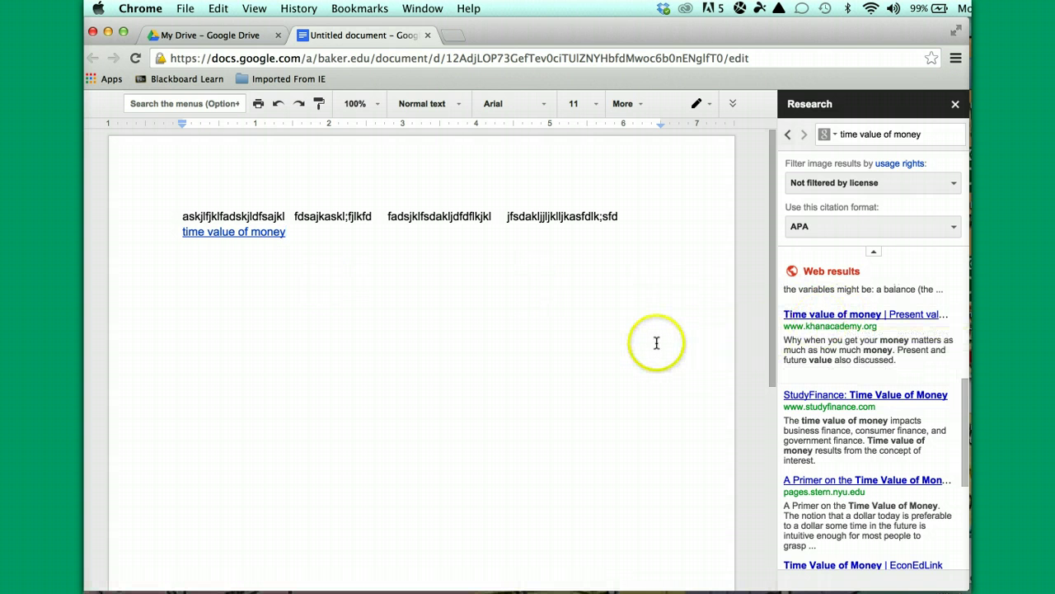
pyautogui.moveTo(853, 365)
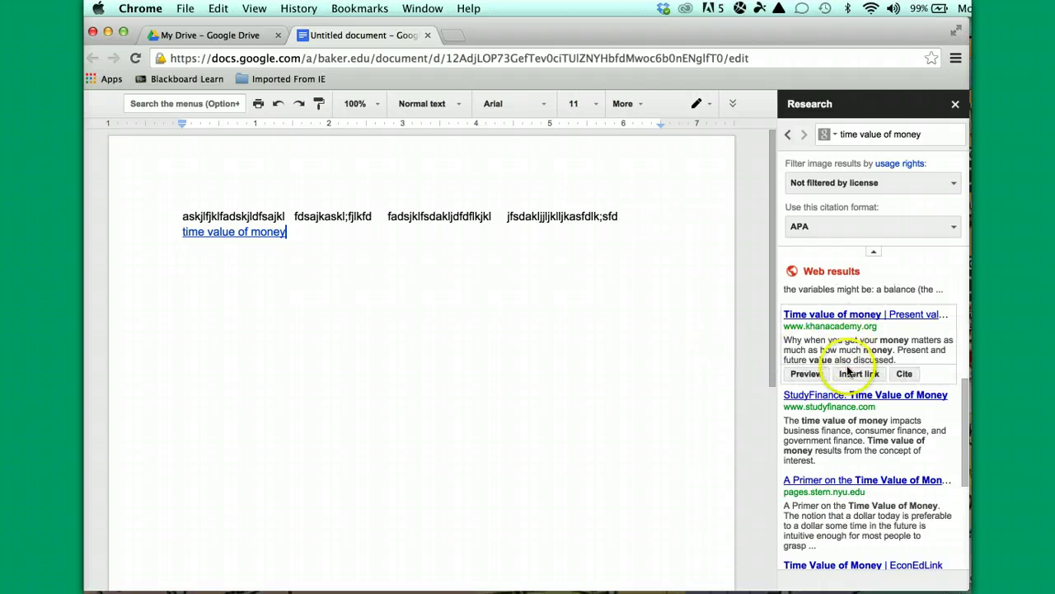
pyautogui.click(904, 375)
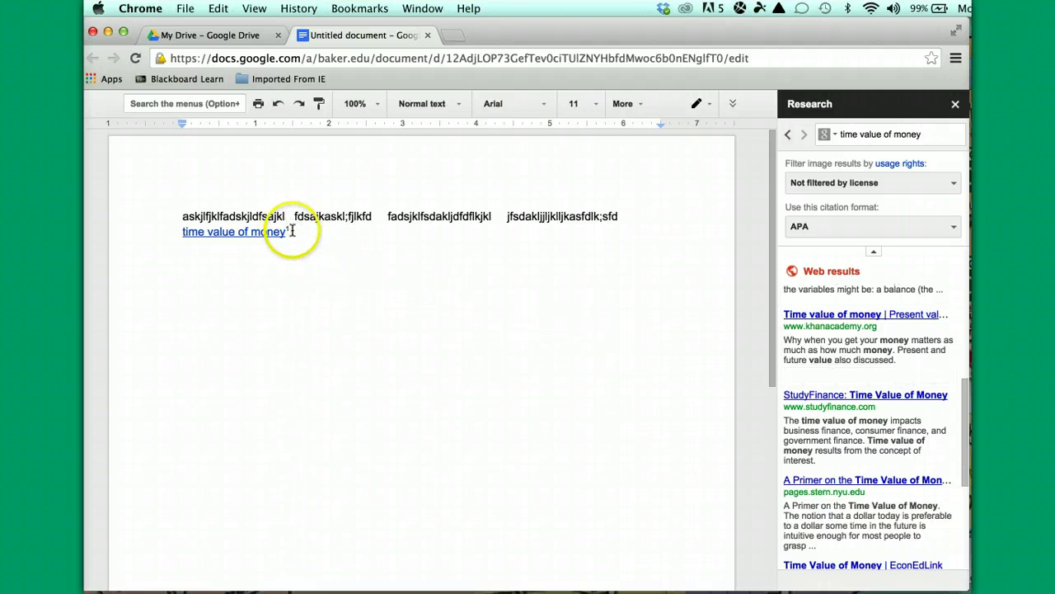
# Examine the footnote marker after the linked phrase and the matching Khan Academy citation at the foot of the page
pyautogui.press('super+equal')
pyautogui.press('super+equal')
pyautogui.press('super+equal')
pyautogui.press('super+equal')
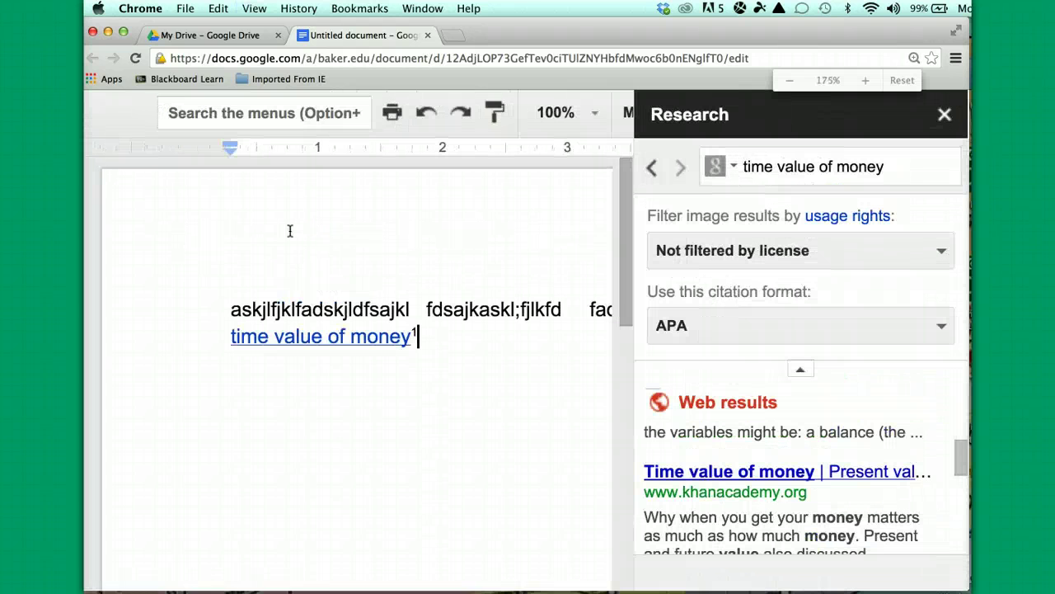
pyautogui.click(394, 359)
pyautogui.doubleClick(443, 342)
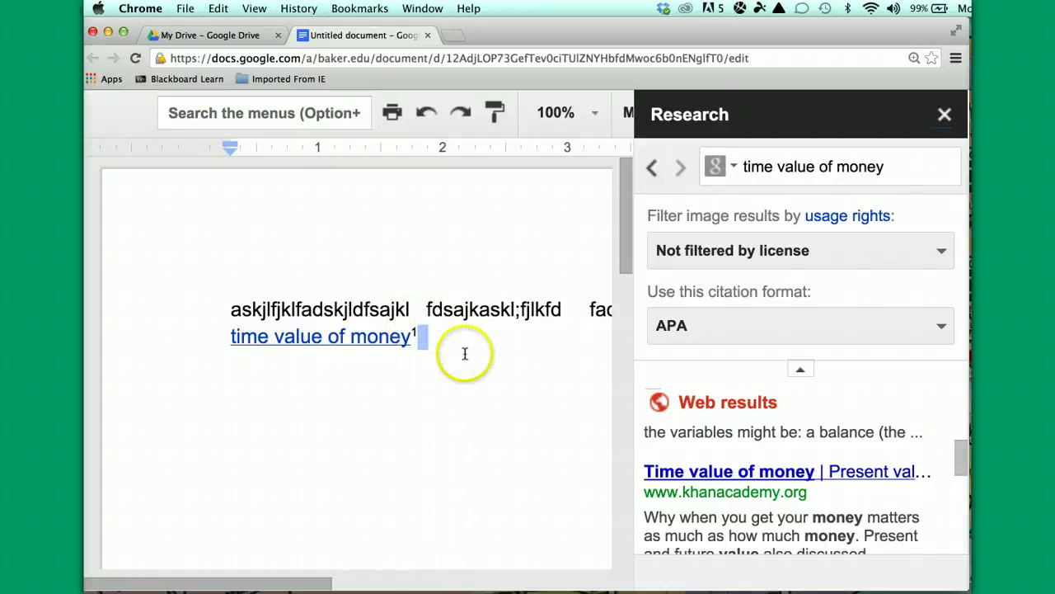
pyautogui.moveTo(626, 252); pyautogui.dragTo(626, 277)
pyautogui.press('super+minus')
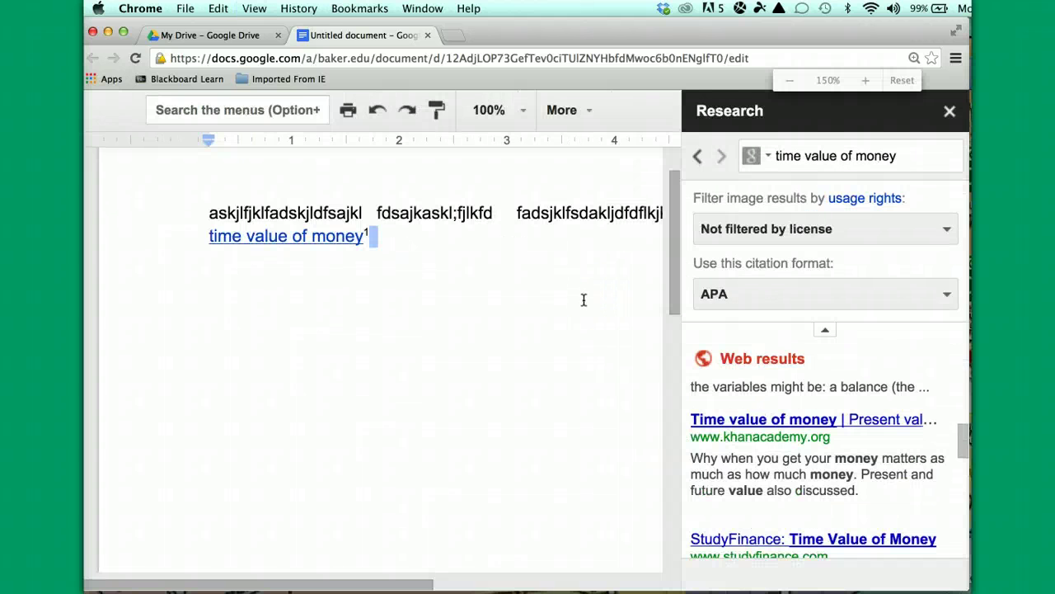
pyautogui.press('super+minus')
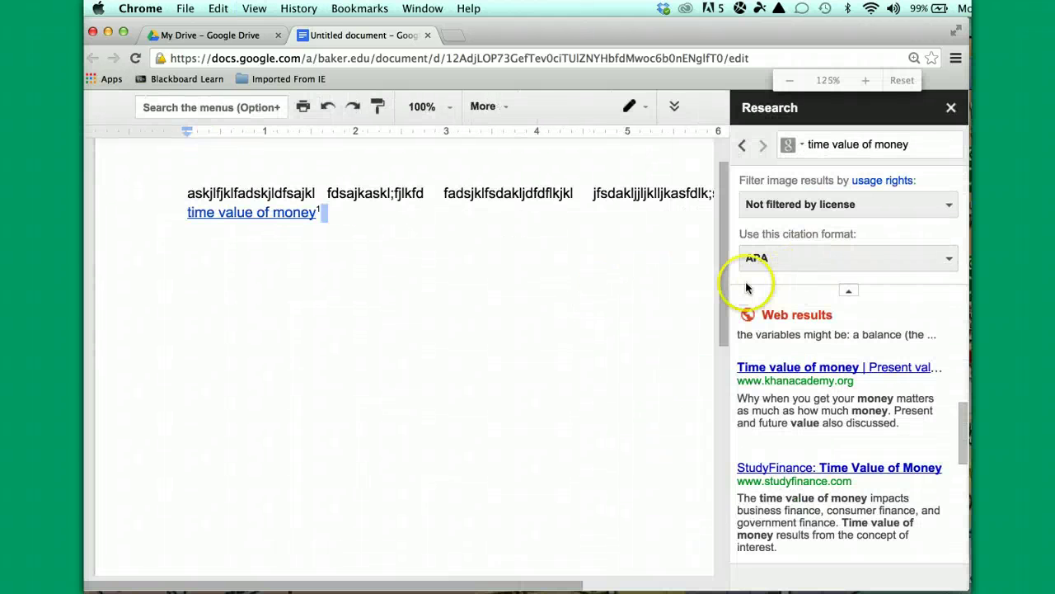
pyautogui.moveTo(727, 304); pyautogui.dragTo(718, 516)
pyautogui.press('super+minus')
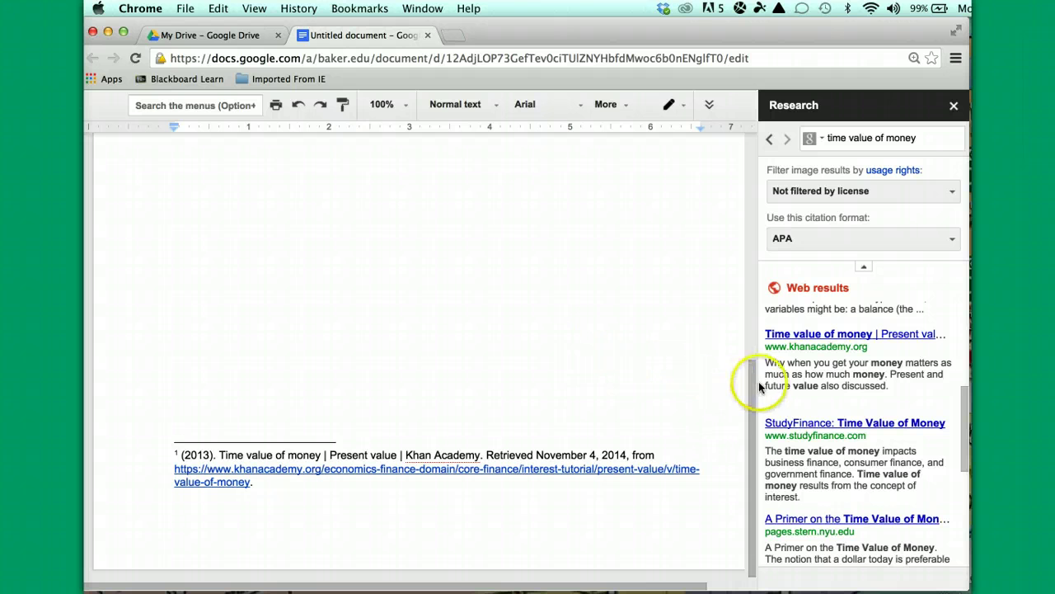
pyautogui.moveTo(750, 396); pyautogui.dragTo(753, 169)
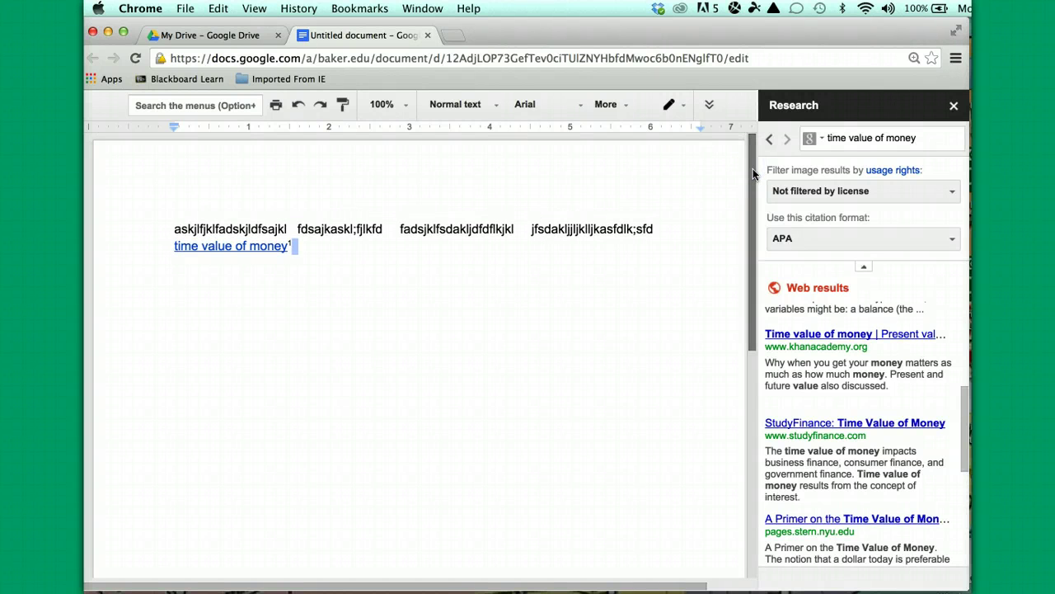